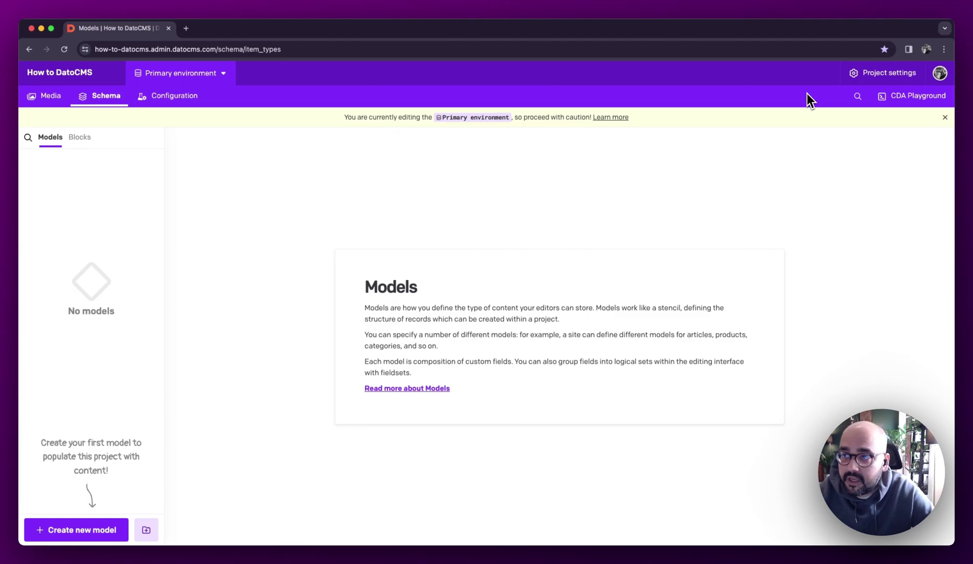
# In Asset CDN settings, switch image optimization to Custom settings, leaving auto on format
pyautogui.click(896, 78)
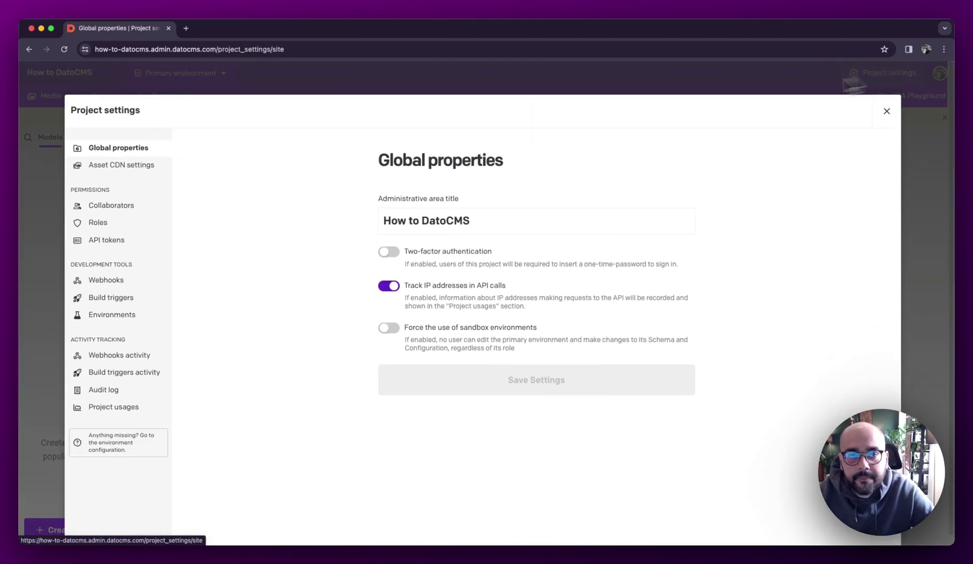
pyautogui.click(150, 166)
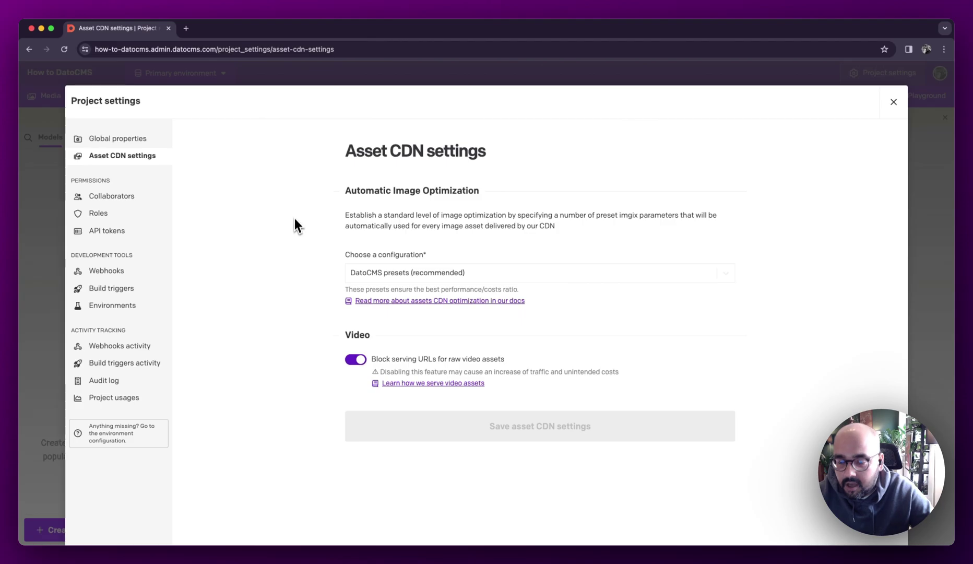
pyautogui.click(406, 274)
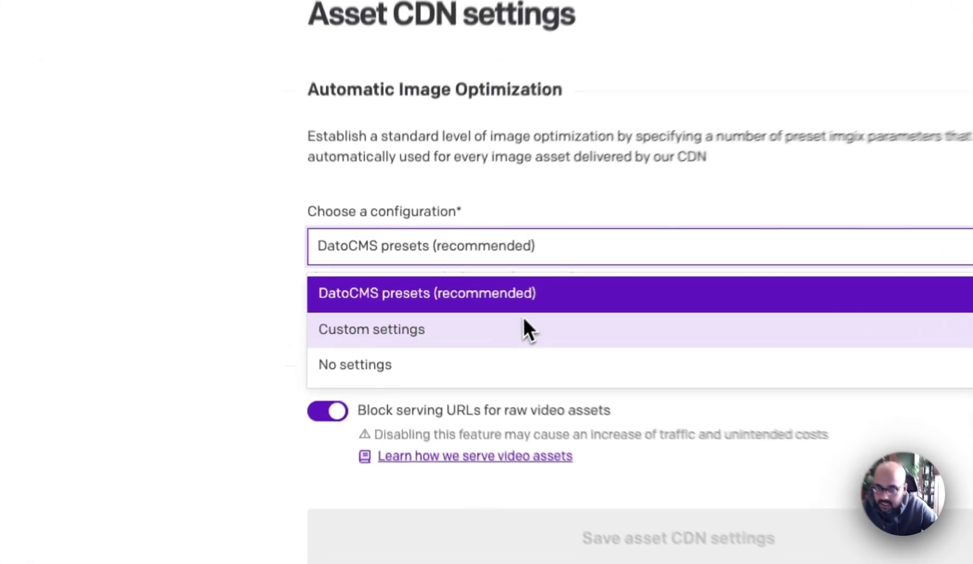
pyautogui.click(455, 316)
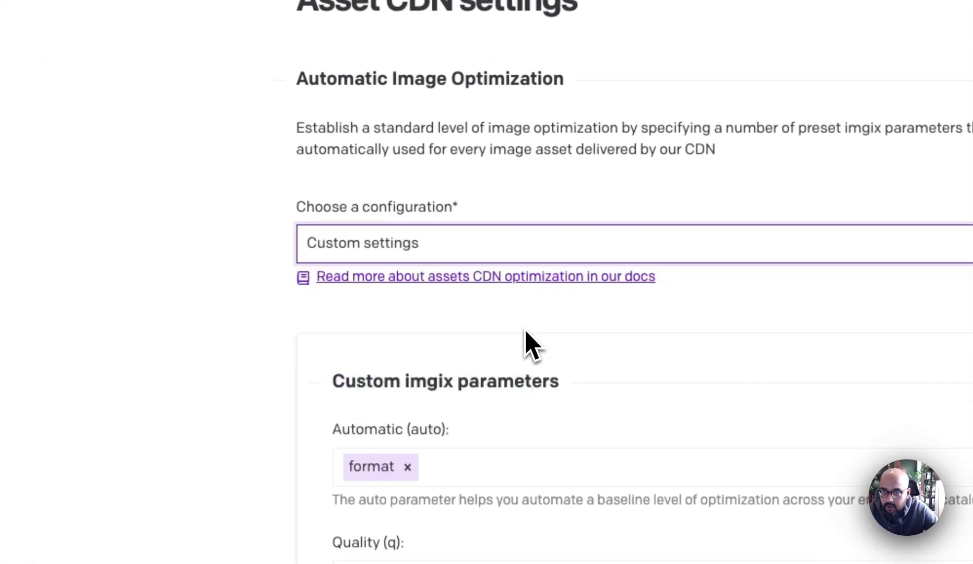
pyautogui.scroll(-3, 448, 311)
pyautogui.click(500, 241)
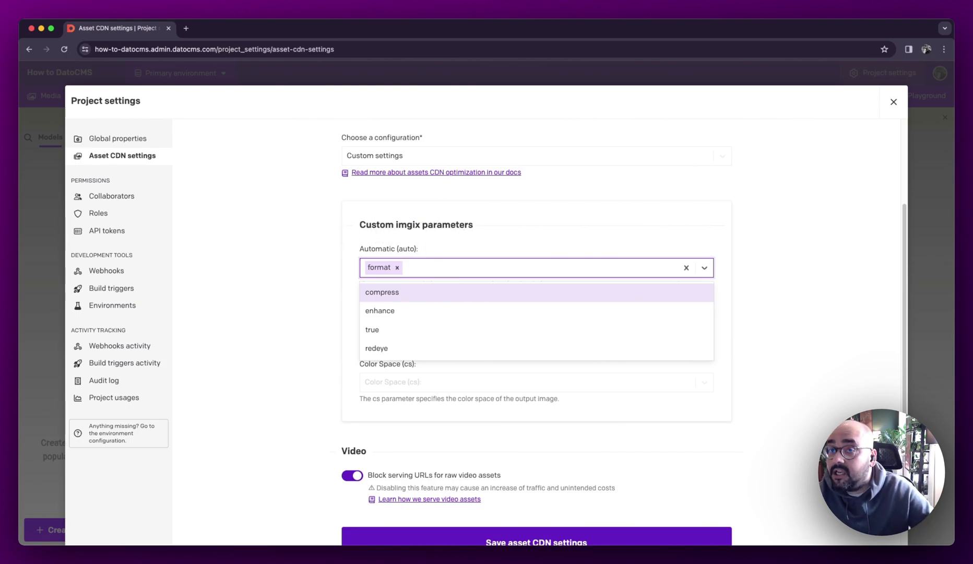
pyautogui.click(339, 231)
pyautogui.scroll(-2, 334, 237)
pyautogui.scroll(3, 341, 255)
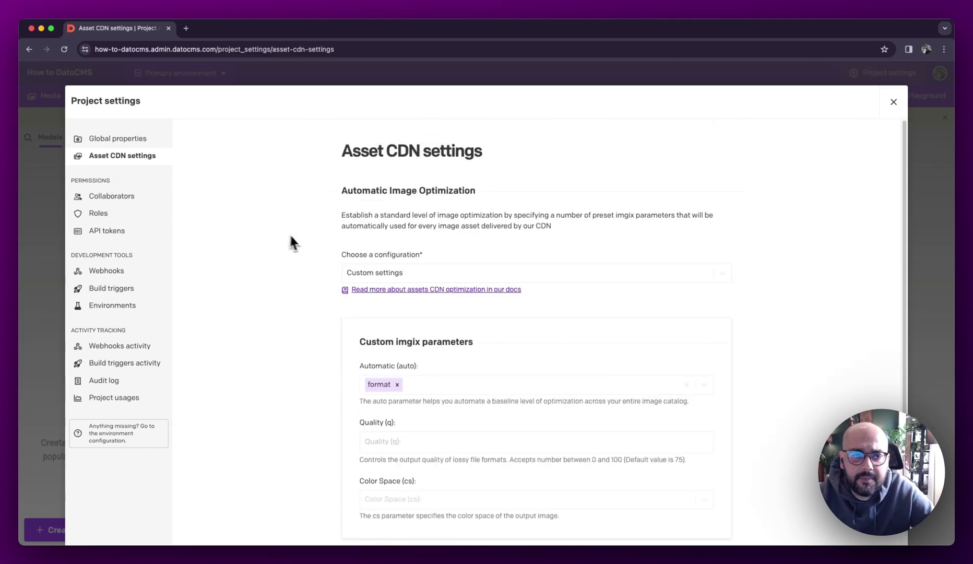
# Discard the CDN changes, invite a collaborator by e-mail with the Admin role, then view Roles
pyautogui.click(128, 200)
pyautogui.click(606, 347)
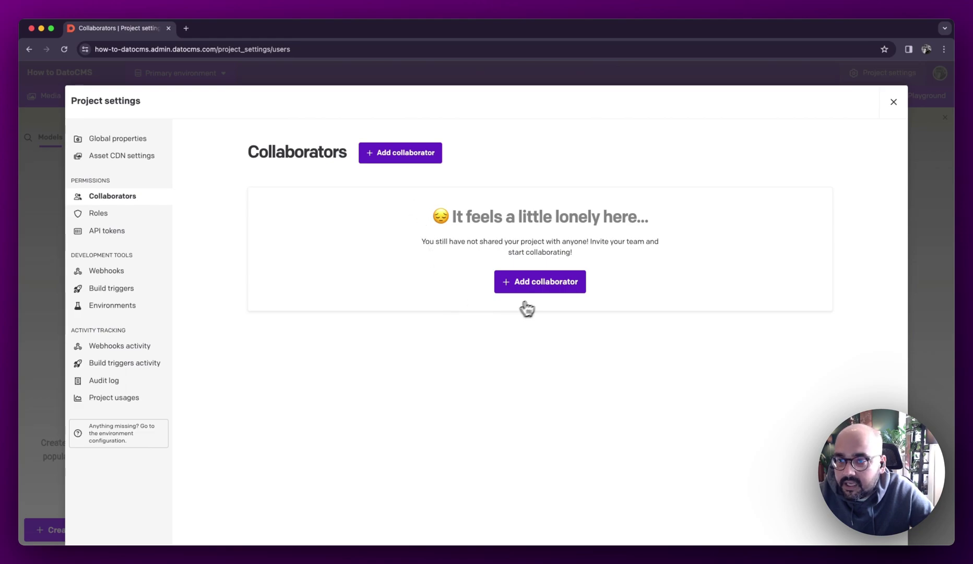
pyautogui.click(539, 291)
pyautogui.click(406, 220)
pyautogui.press('super+v')
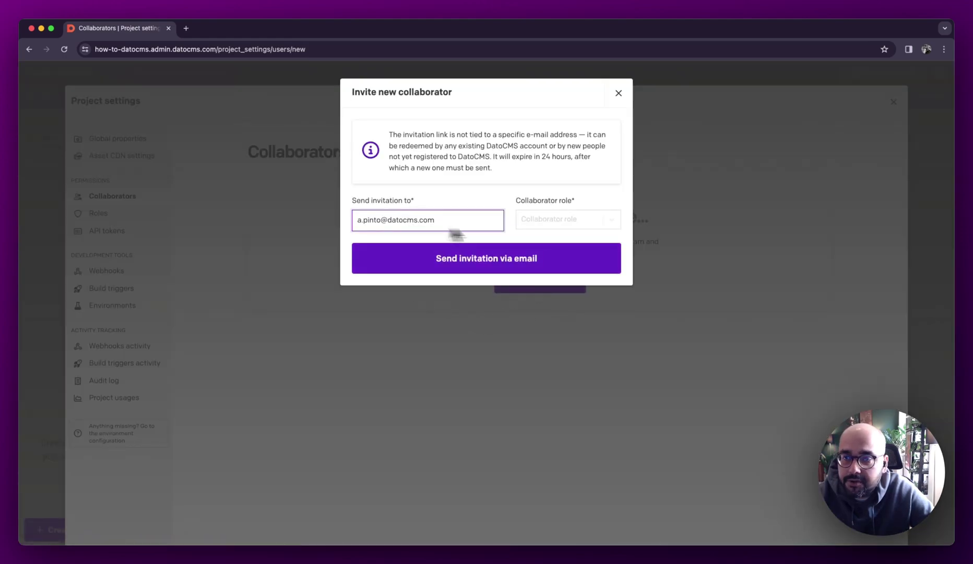
pyautogui.click(590, 223)
pyautogui.click(569, 262)
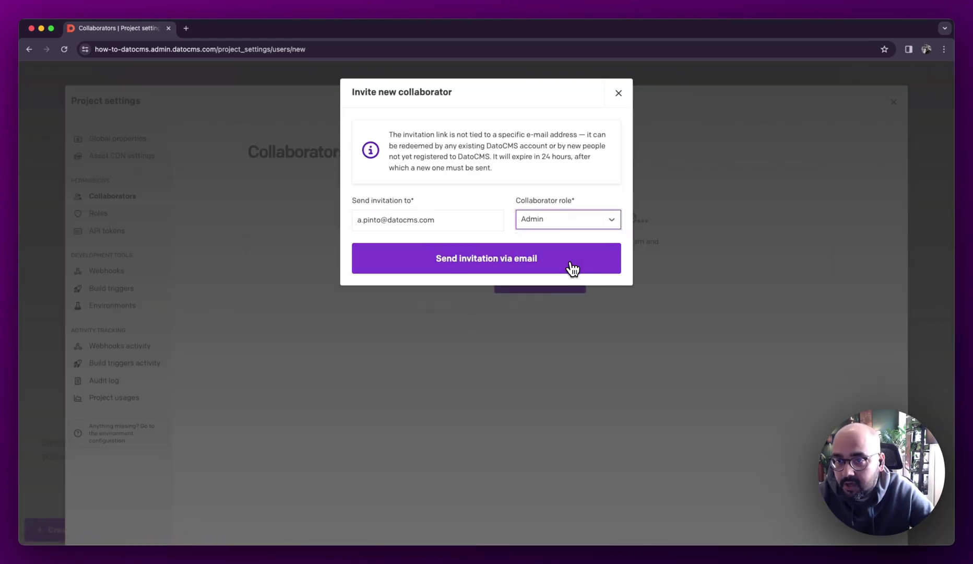
pyautogui.click(509, 268)
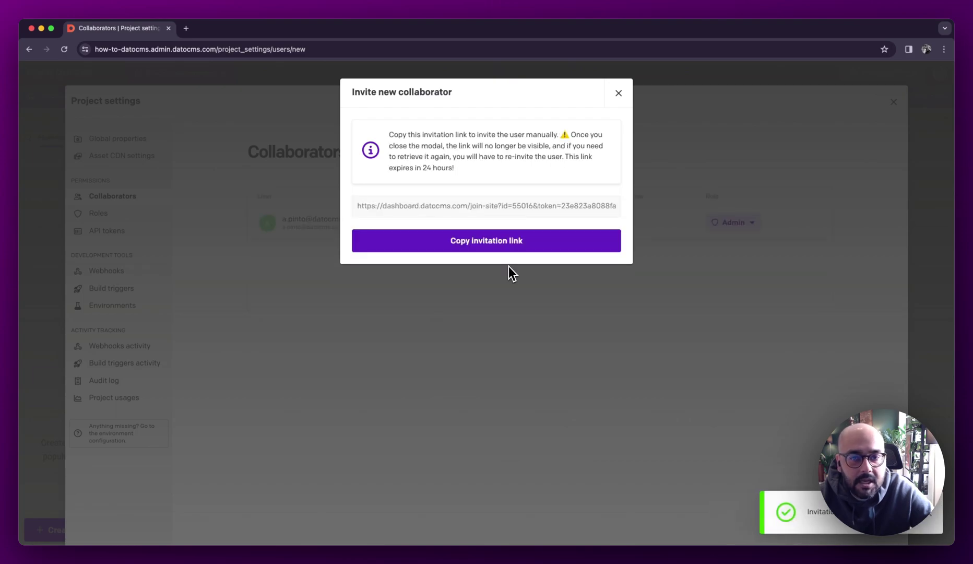
pyautogui.click(625, 97)
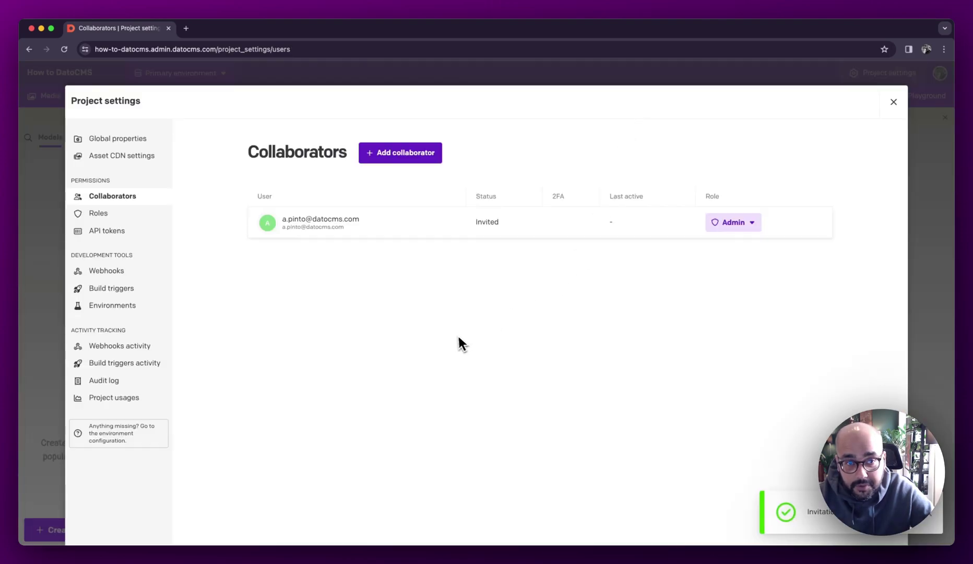
pyautogui.click(135, 224)
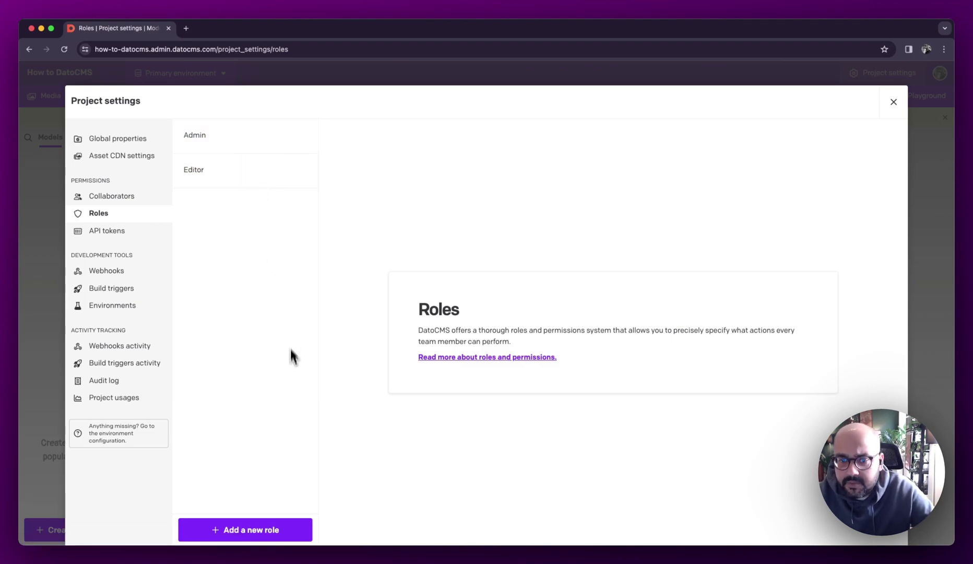
# Start a new role named 'Translator'
pyautogui.click(284, 528)
pyautogui.click(492, 209)
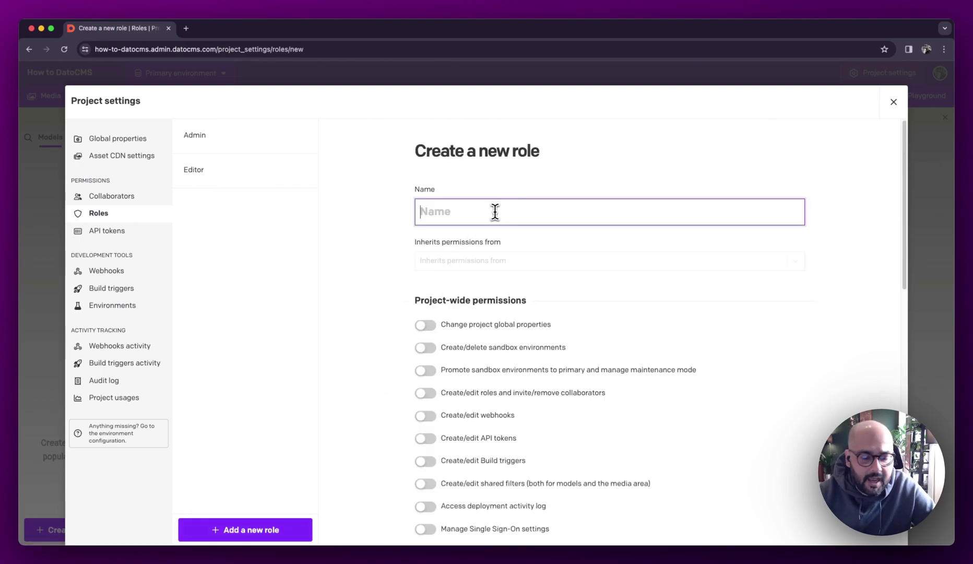
pyautogui.write('Translaotr')
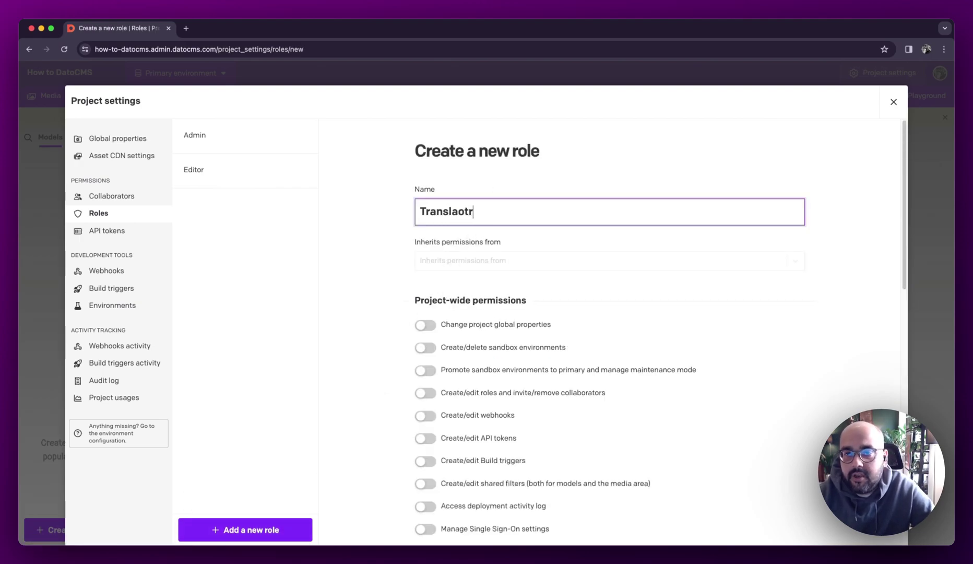
pyautogui.press('BackSpace')
pyautogui.press('BackSpace')
pyautogui.press('BackSpace')
pyautogui.write('tor')
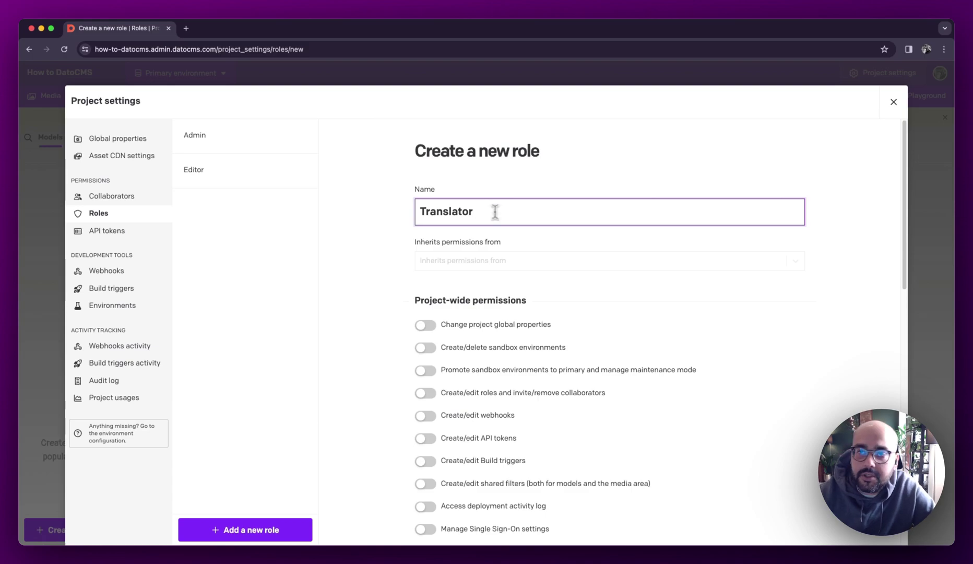
# Make the Translator role inherit permissions from Admin and save it
pyautogui.click(427, 261)
pyautogui.click(448, 284)
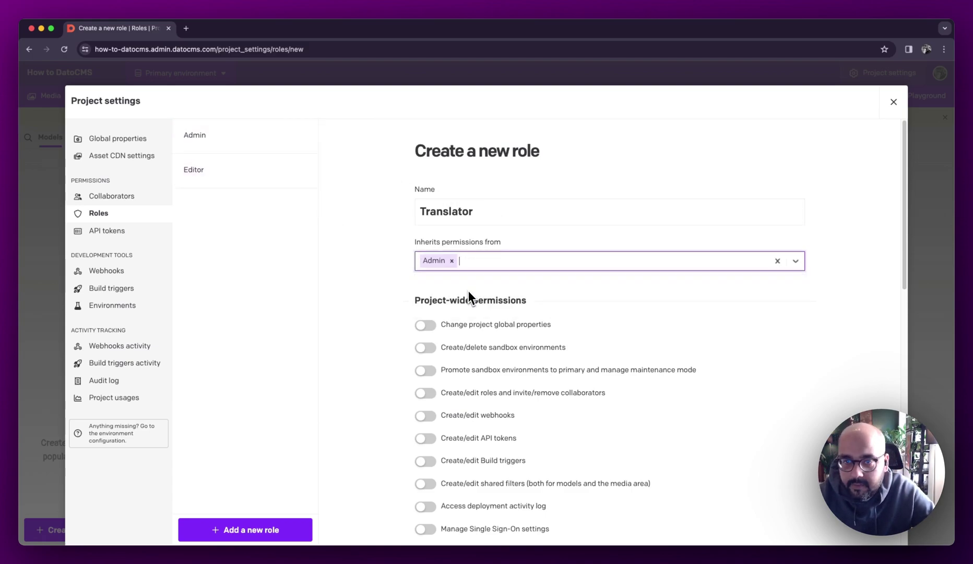
pyautogui.scroll(-3, 434, 287)
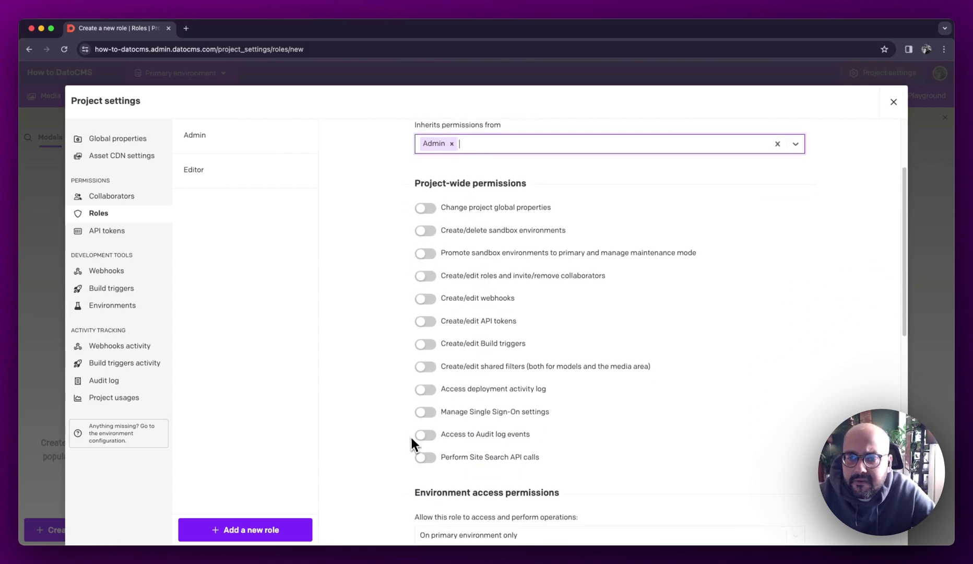
pyautogui.scroll(-3, 493, 313)
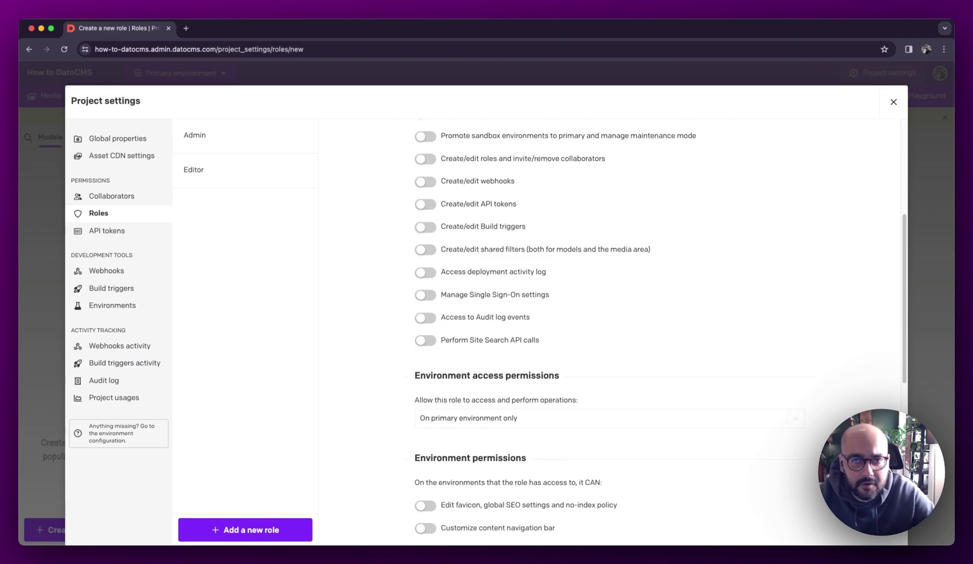
pyautogui.scroll(-2, 493, 314)
pyautogui.scroll(-4, 494, 316)
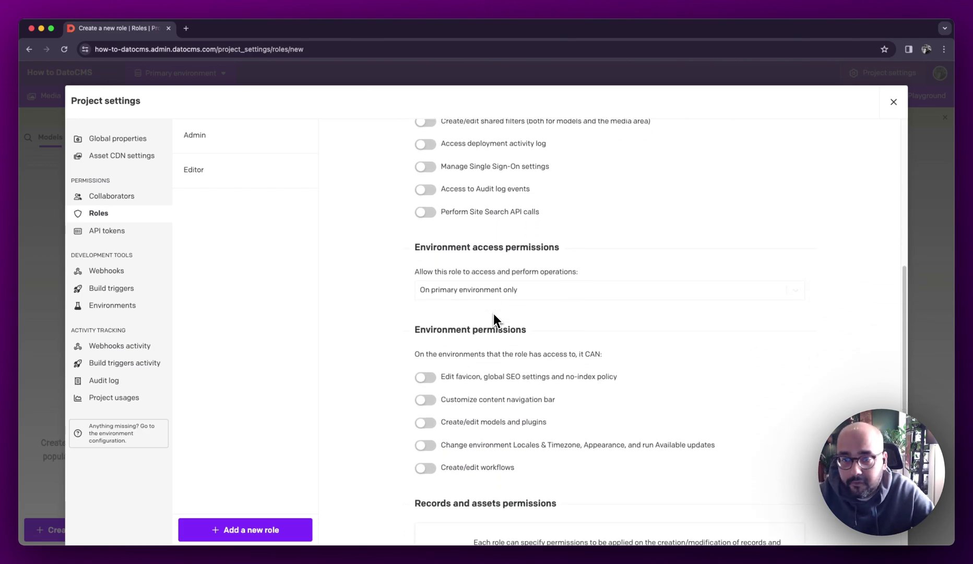
pyautogui.scroll(-4, 493, 320)
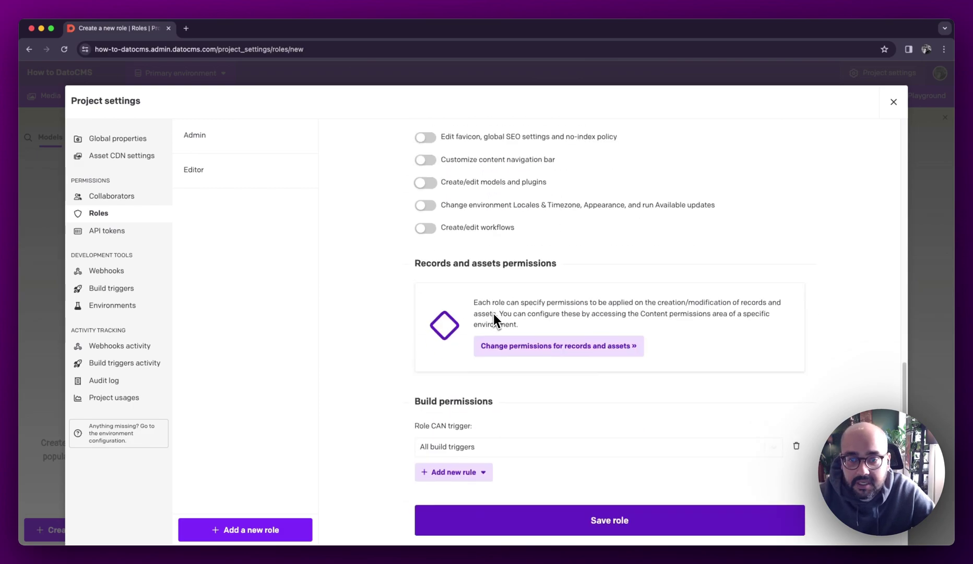
pyautogui.click(630, 491)
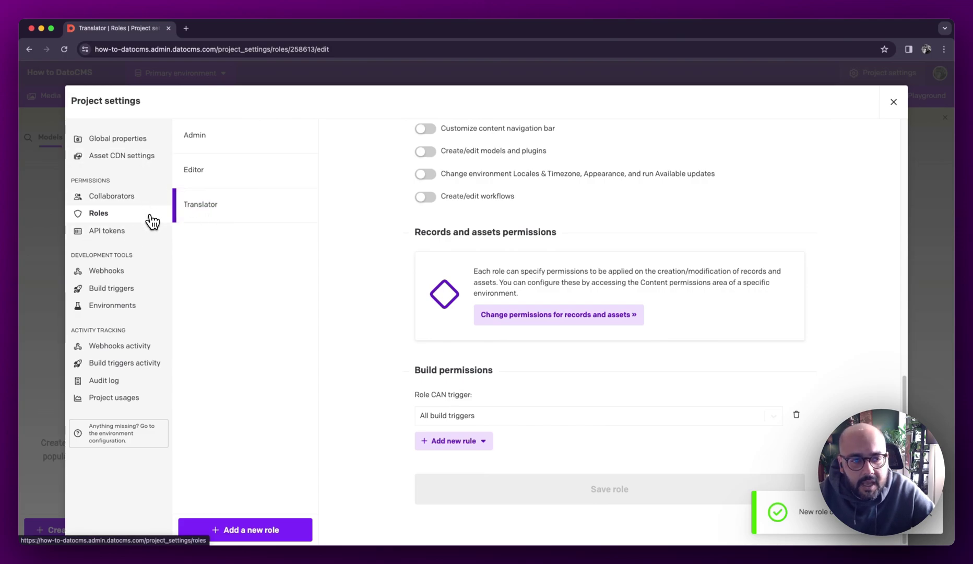
# Look through the API tokens, webhooks and build triggers pages, then close project settings
pyautogui.click(143, 231)
pyautogui.click(151, 274)
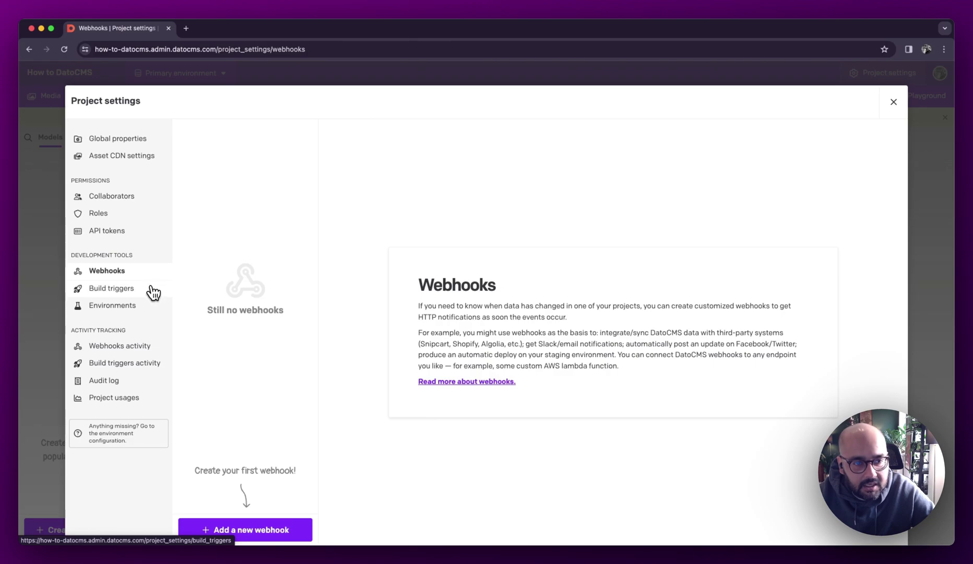
pyautogui.click(153, 291)
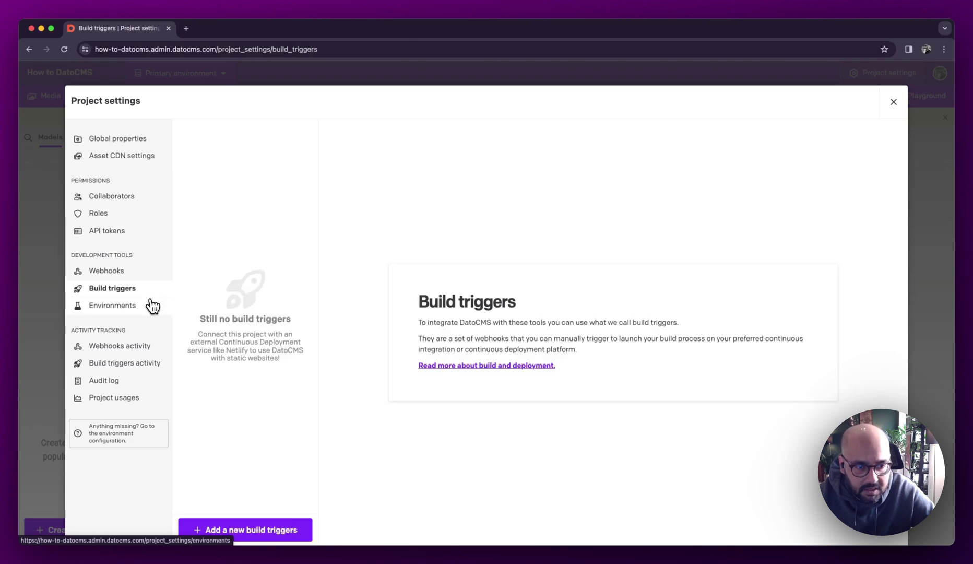
pyautogui.click(151, 274)
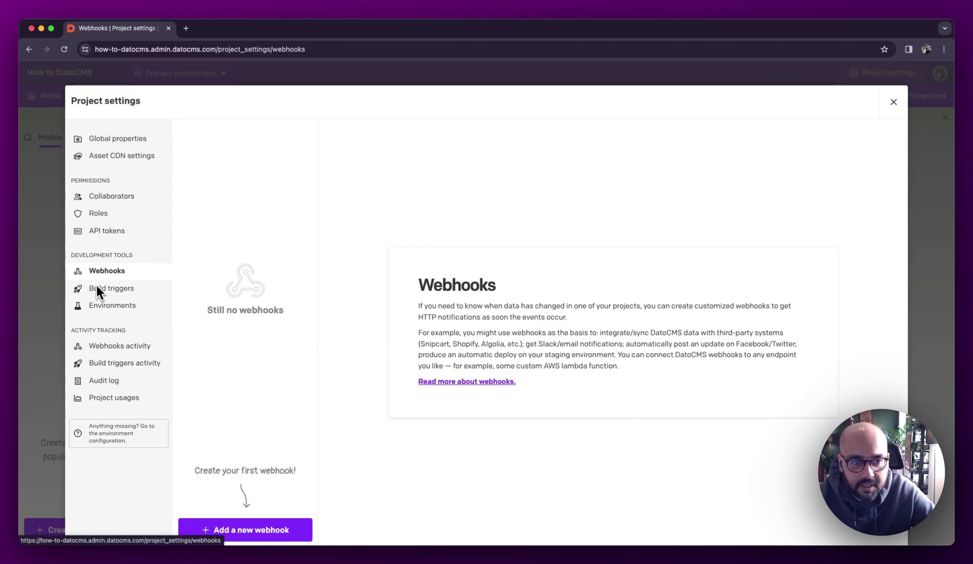
pyautogui.click(894, 106)
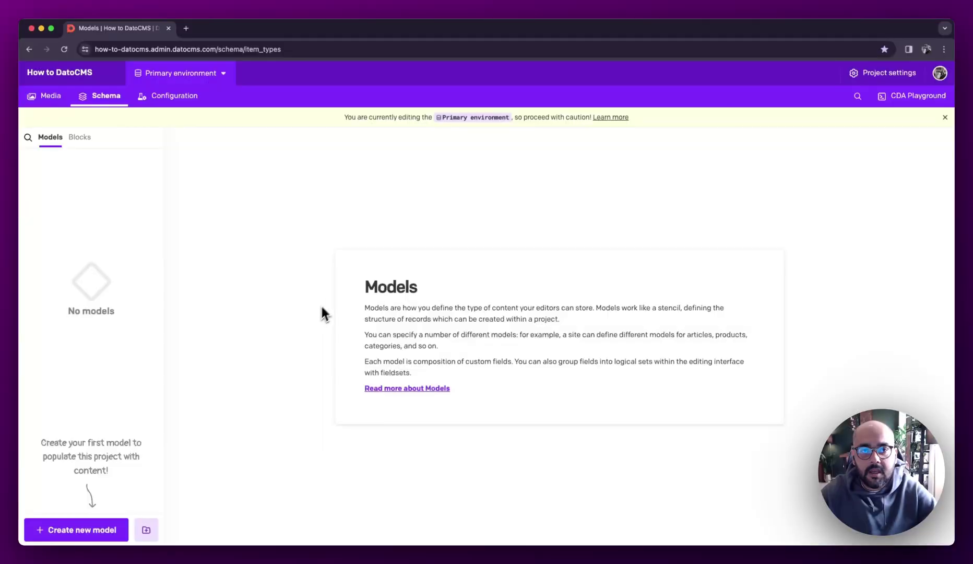
# Open the Configuration section to reach the Locales & timezone page
pyautogui.click(186, 101)
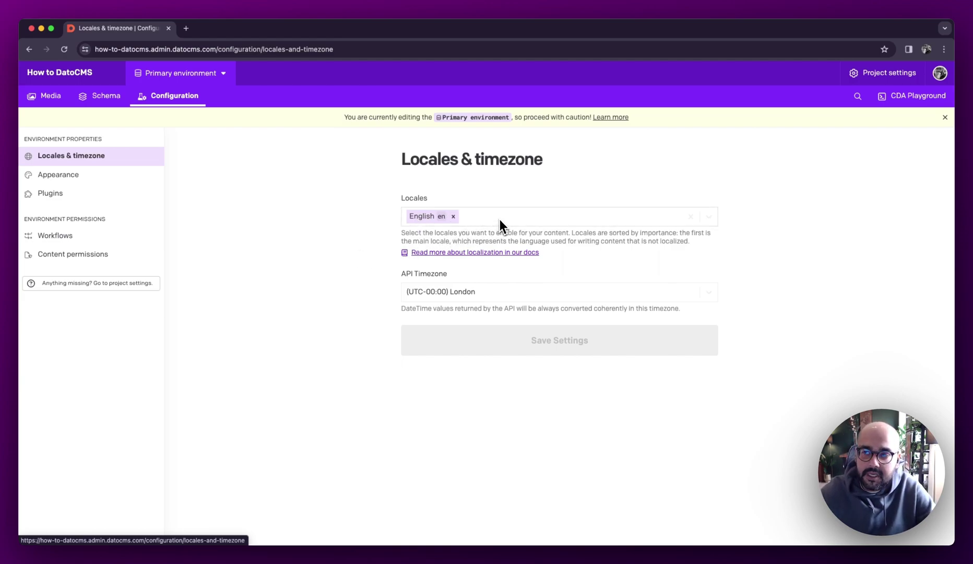
# Add Italian (Italy) as a locale, replacing the generic Italian locale
pyautogui.click(522, 216)
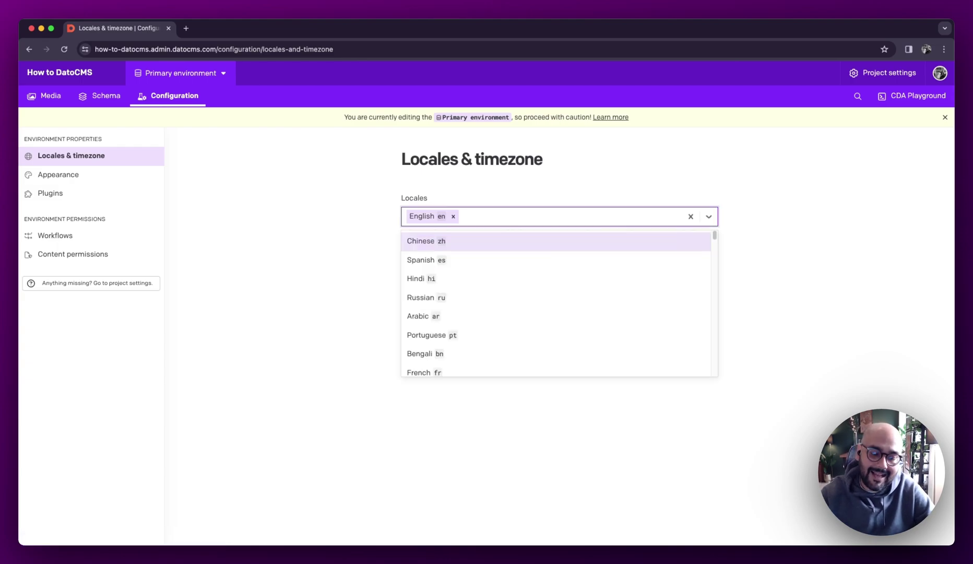
pyautogui.write('ital')
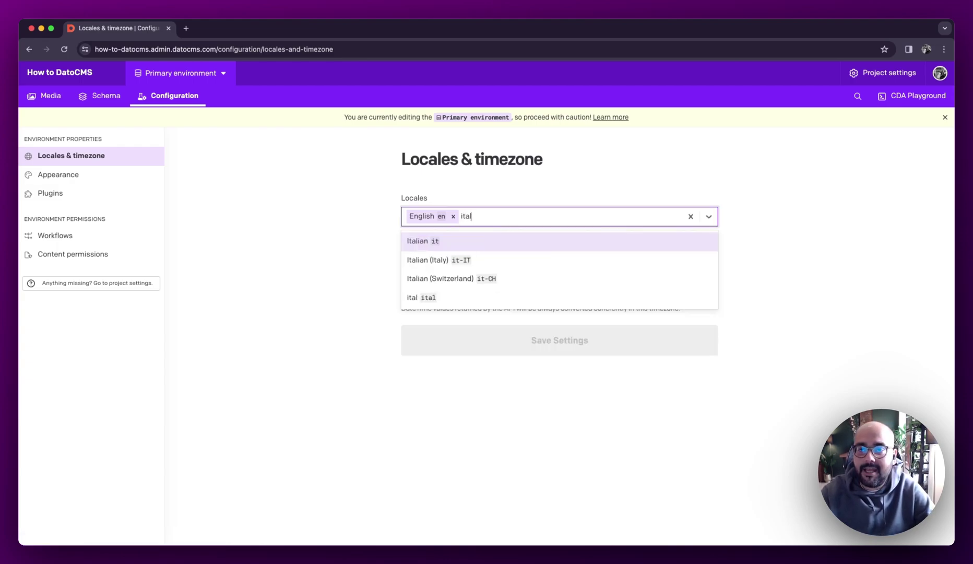
pyautogui.press('Return')
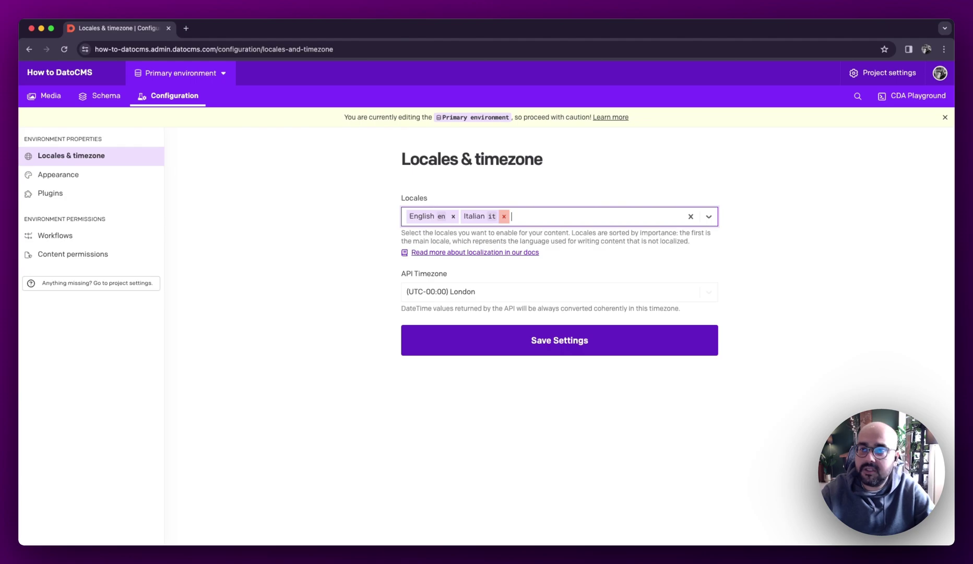
pyautogui.click(500, 217)
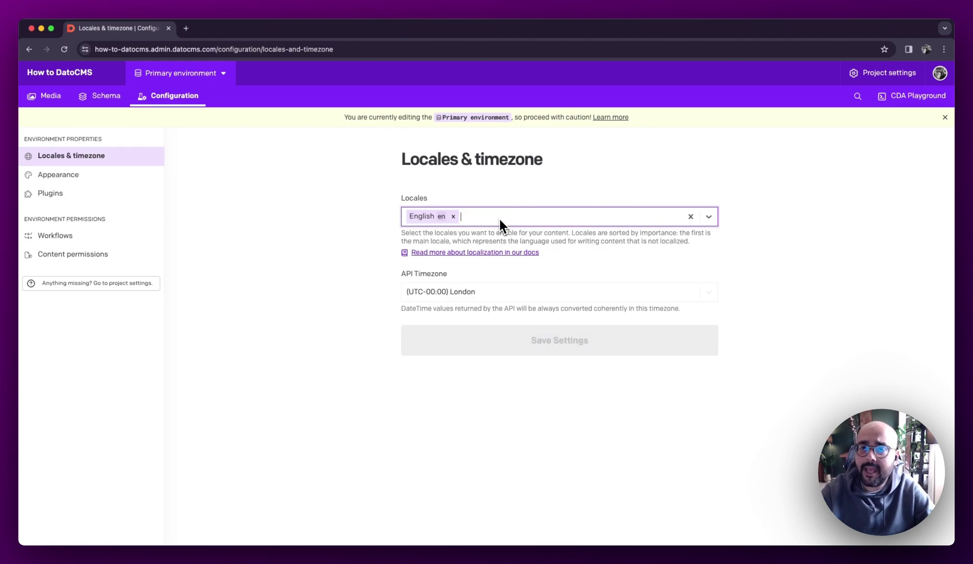
pyautogui.write('itali')
pyautogui.press('Down')
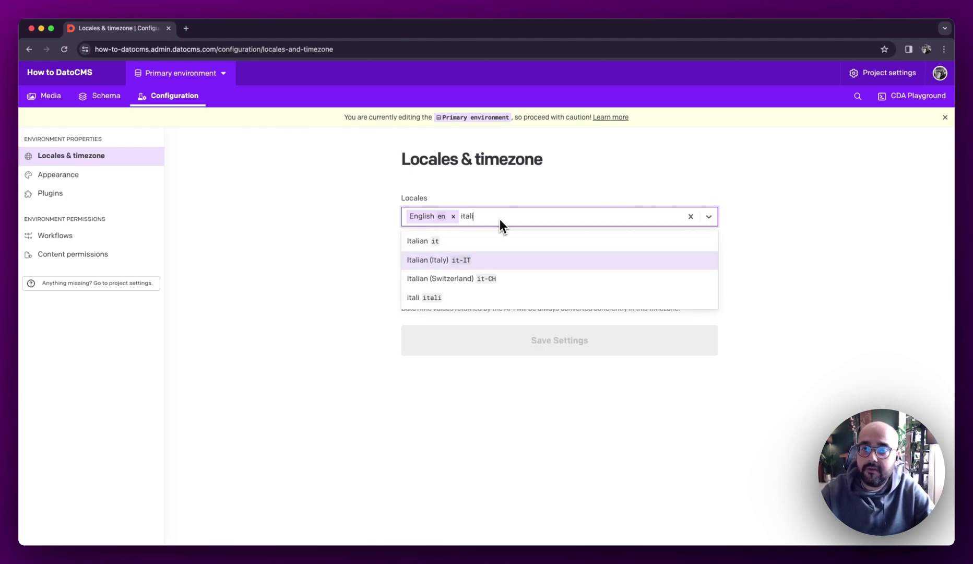
pyautogui.press('Return')
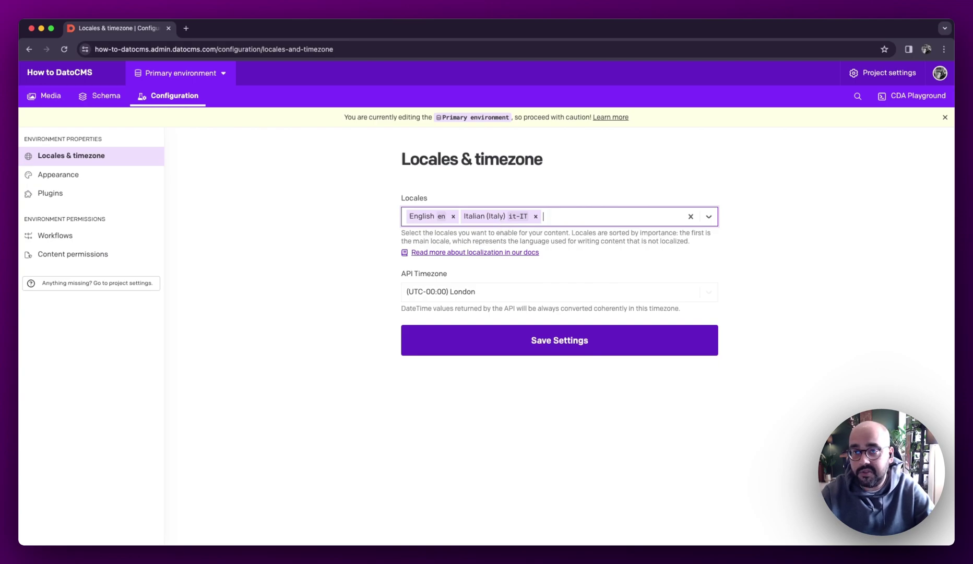
# Add Italian (Switzerland) and German locales, save the settings, and go to Appearance
pyautogui.write('ita')
pyautogui.press('Down')
pyautogui.press('Return')
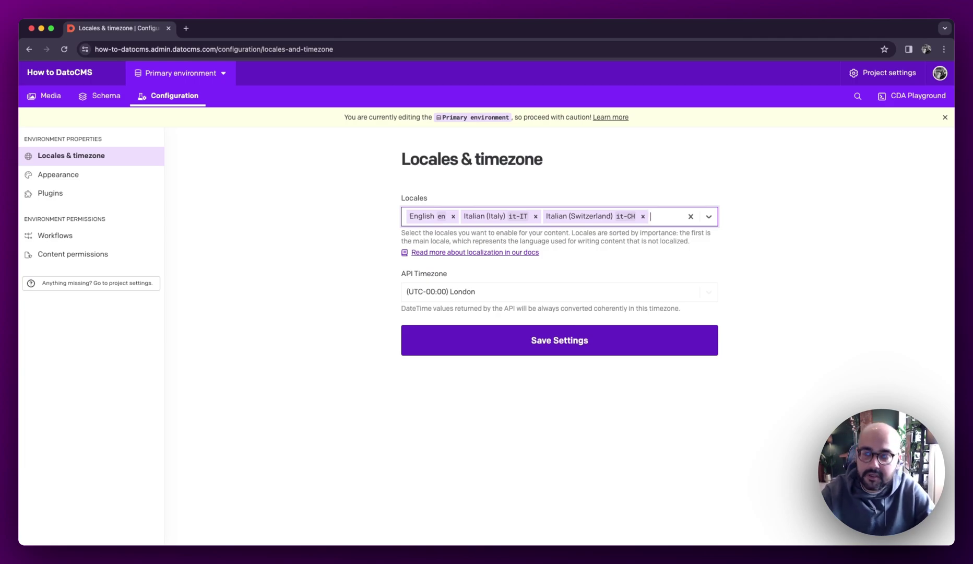
pyautogui.write('german')
pyautogui.press('Return')
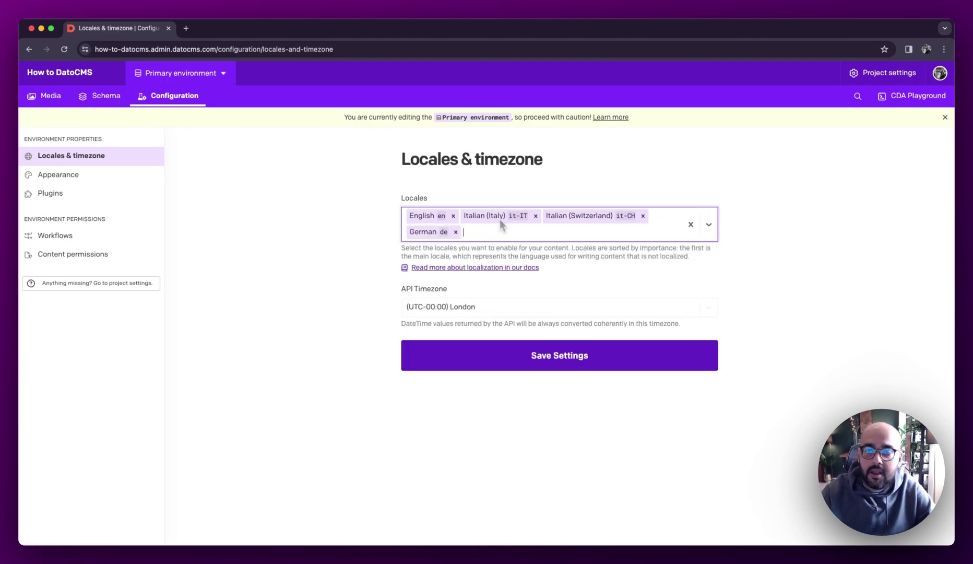
pyautogui.click(582, 362)
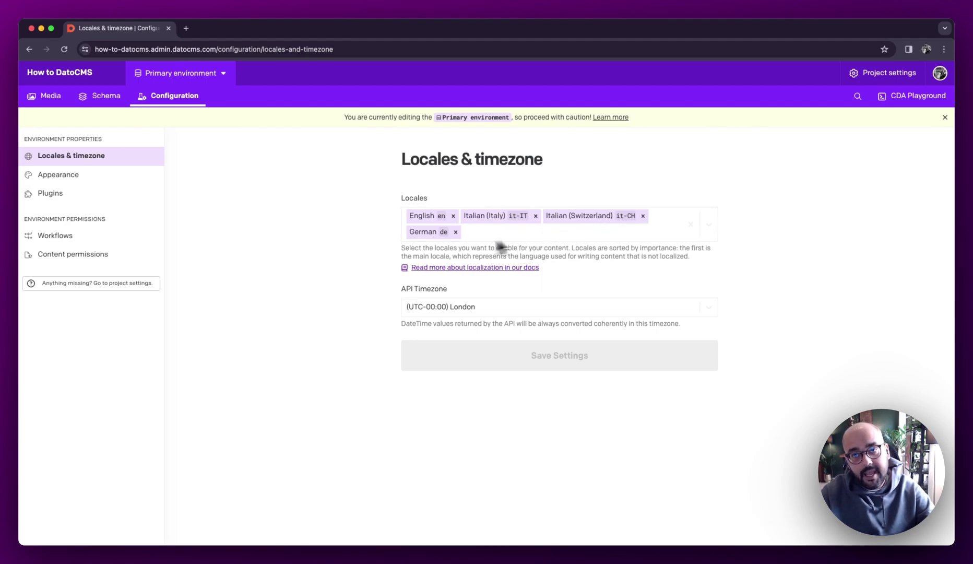
pyautogui.click(113, 178)
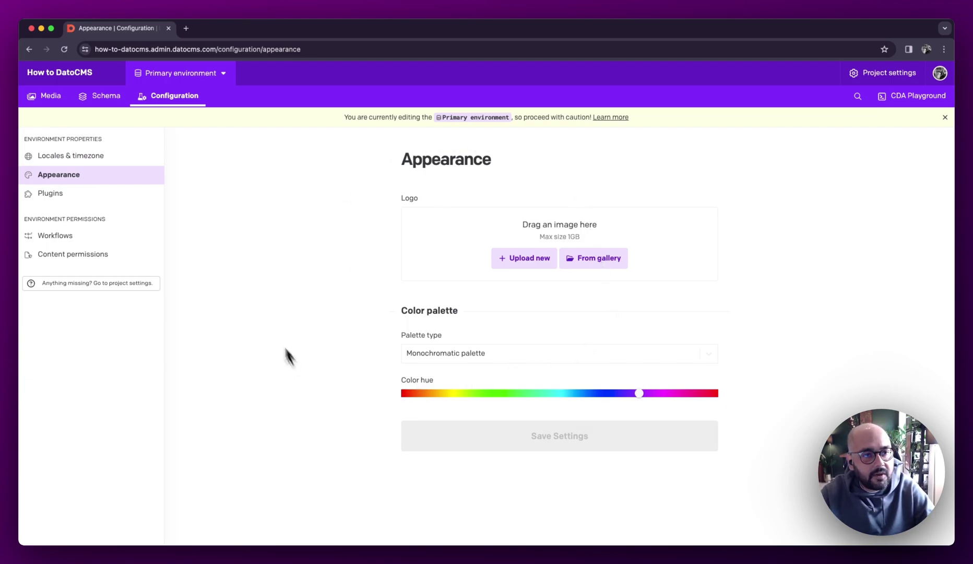
# Go through Plugins to the empty Workflows page
pyautogui.click(107, 197)
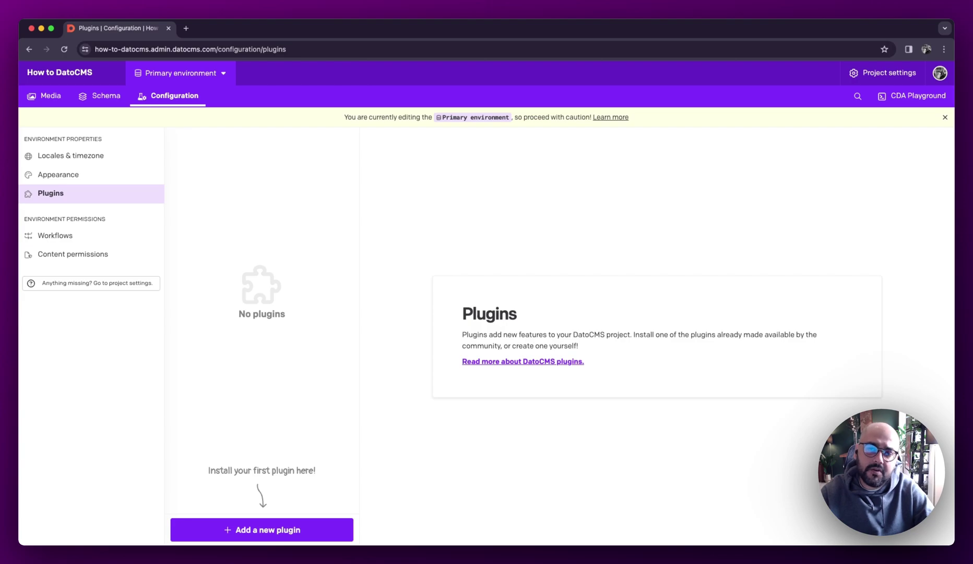
pyautogui.click(116, 243)
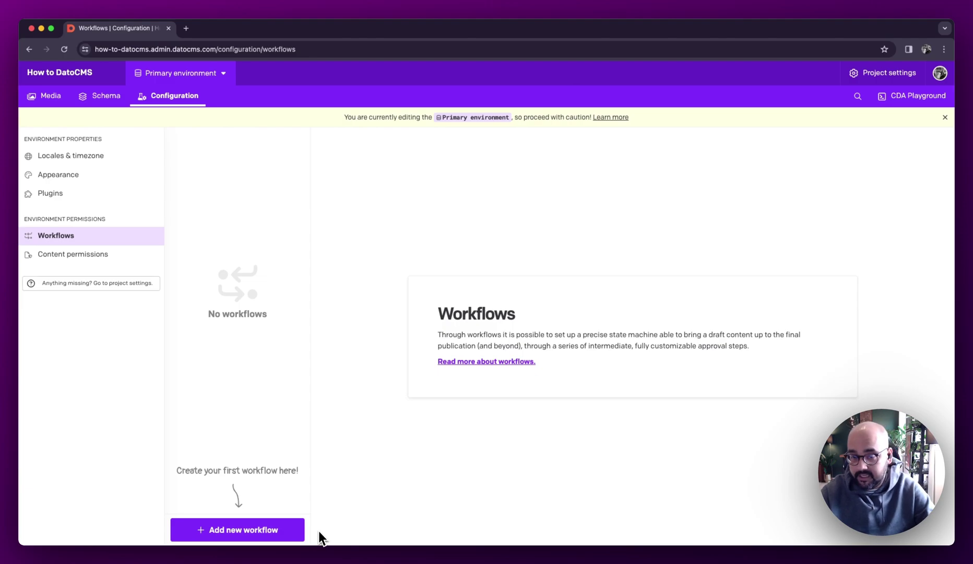
# Create and save a workflow named 'Translation' with its default Work in progress stage
pyautogui.click(271, 538)
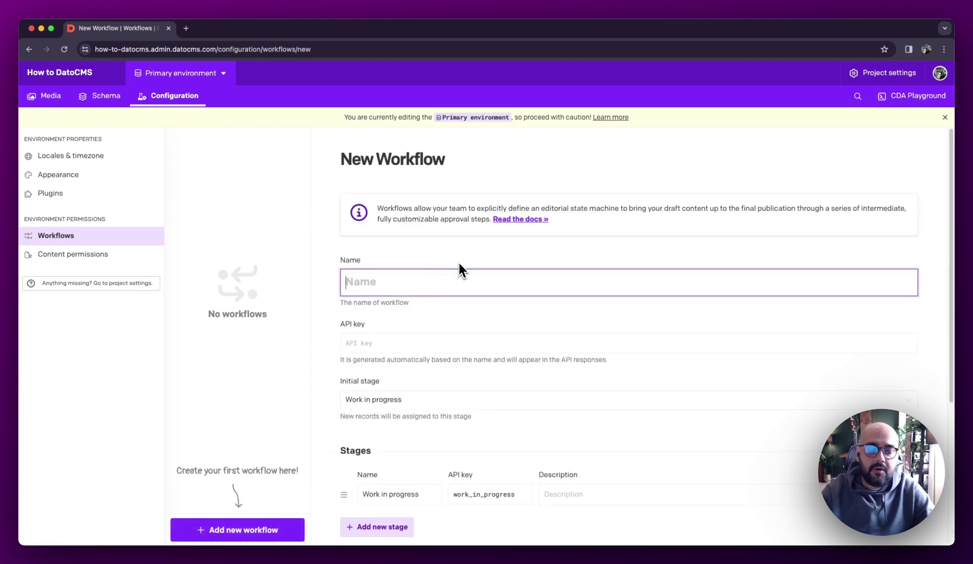
pyautogui.write('Translation')
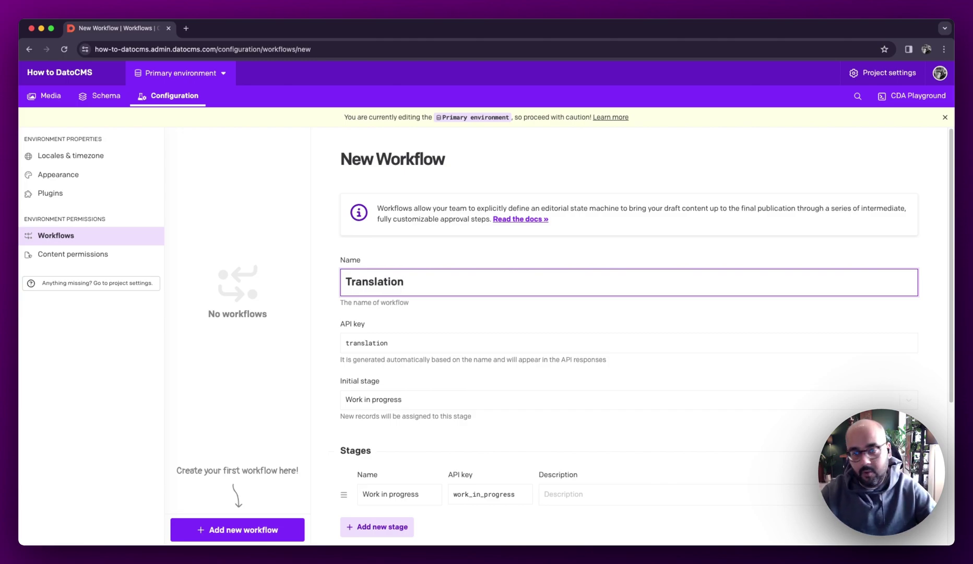
pyautogui.click(466, 308)
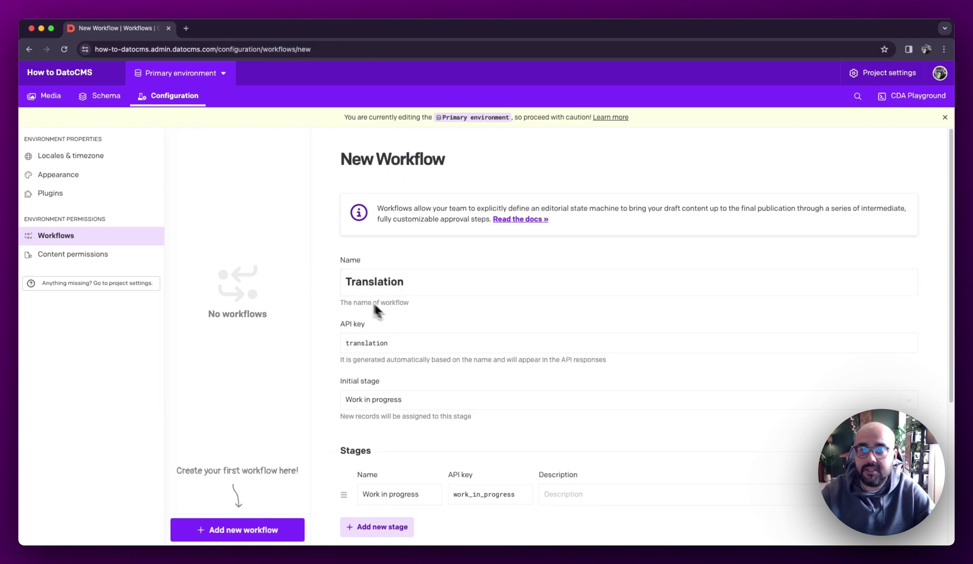
pyautogui.scroll(-5, 409, 313)
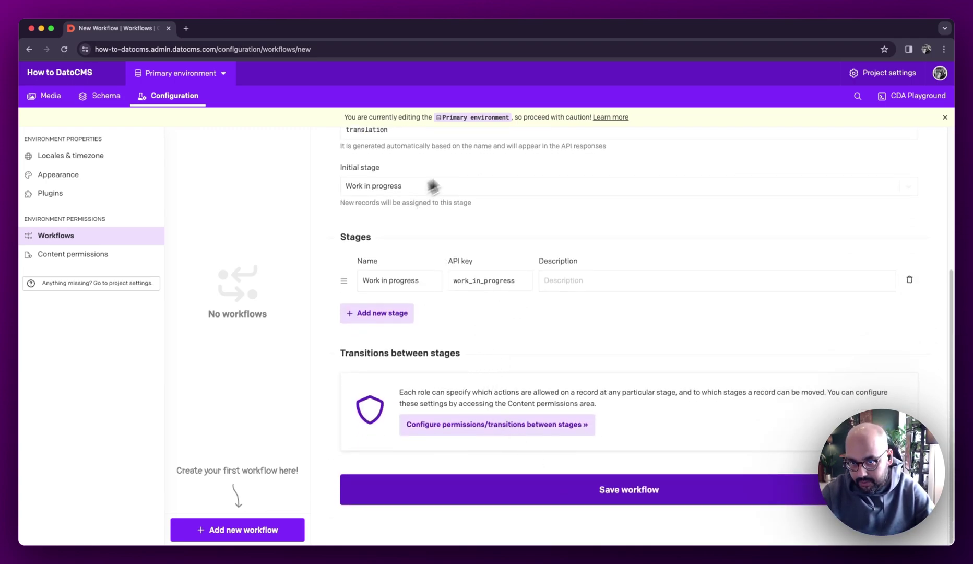
pyautogui.click(633, 491)
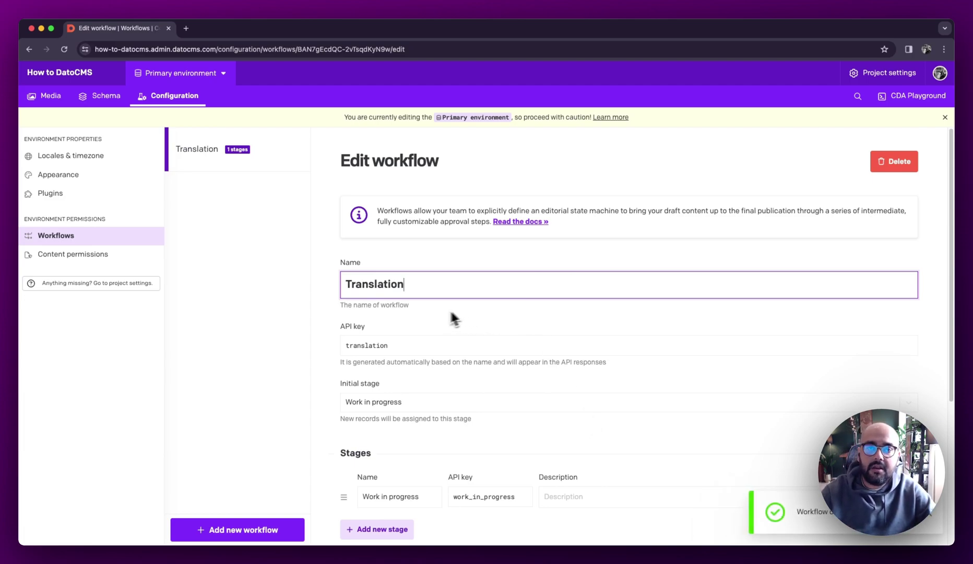
# Open Content permissions and select the Translator role
pyautogui.click(92, 256)
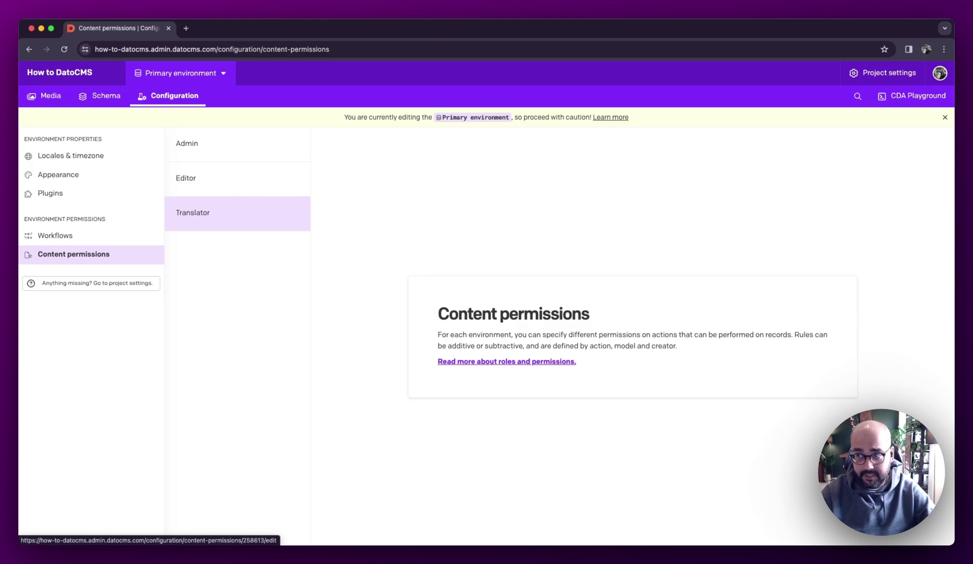
pyautogui.click(260, 213)
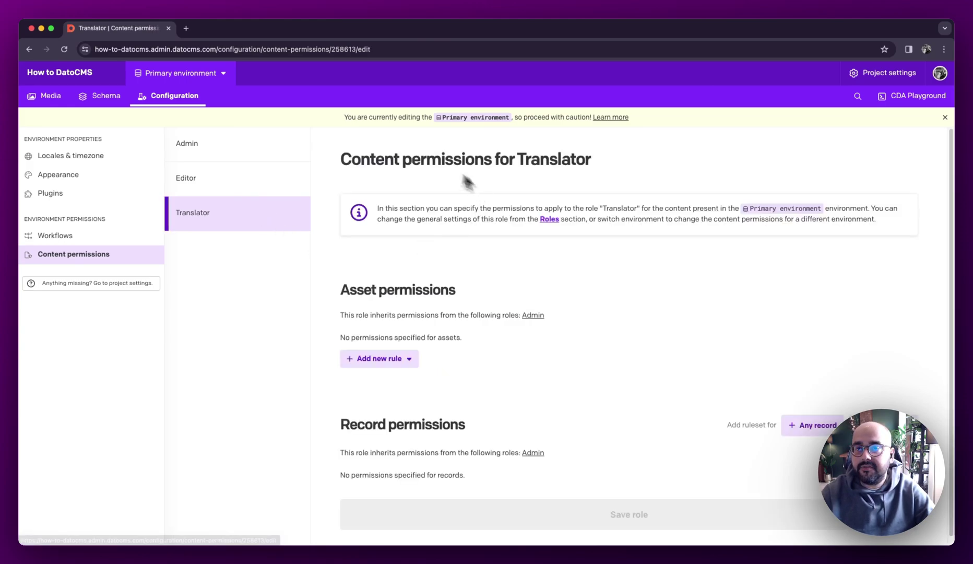
pyautogui.scroll(-2, 496, 160)
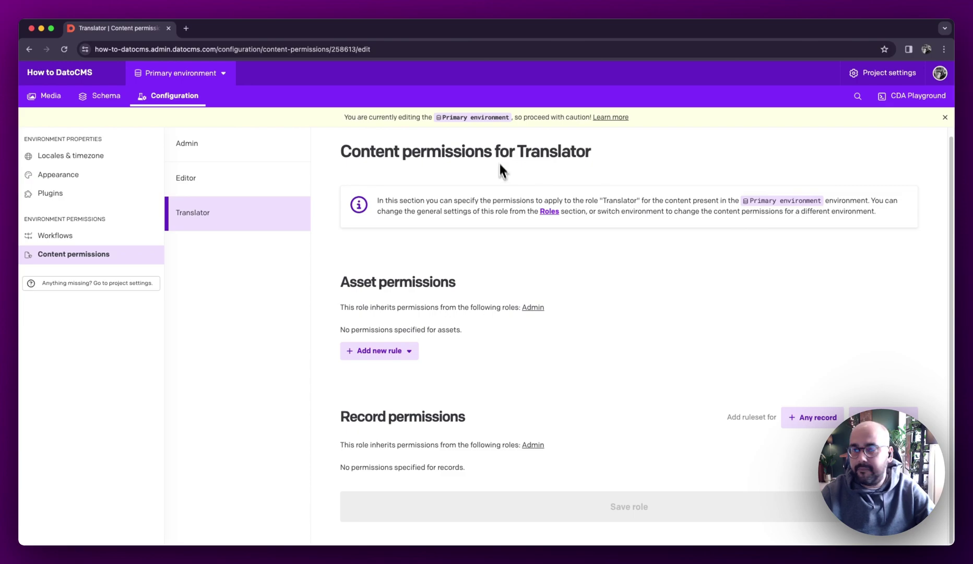